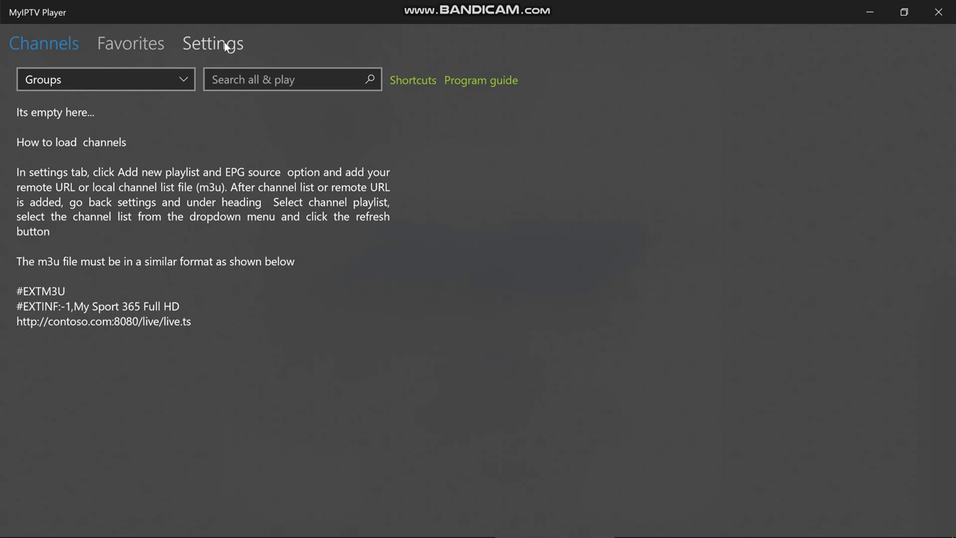
From Settings, start a new playlist and EPG source and name the remote channel list D9TV
{"action": "left_click", "coordinate": [203, 44]}
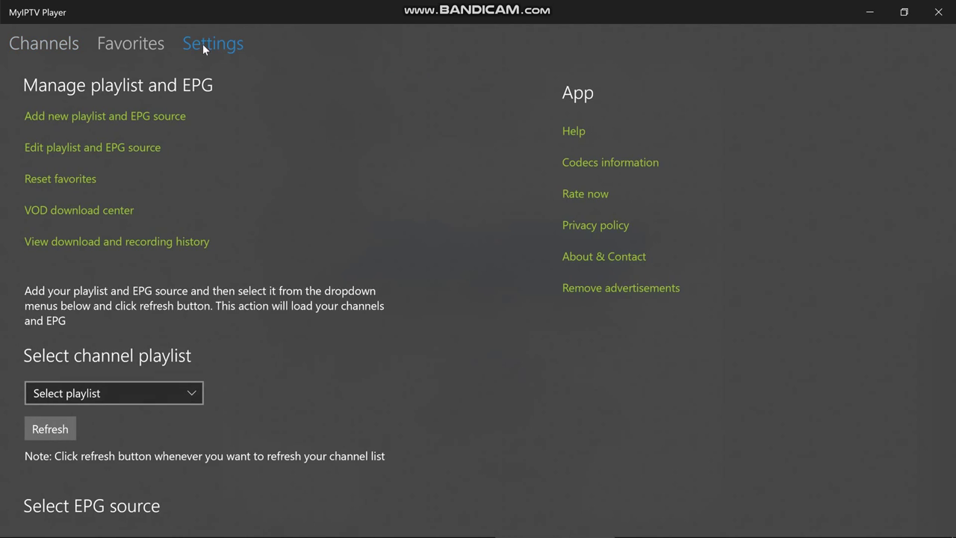
{"action": "left_click", "coordinate": [104, 119]}
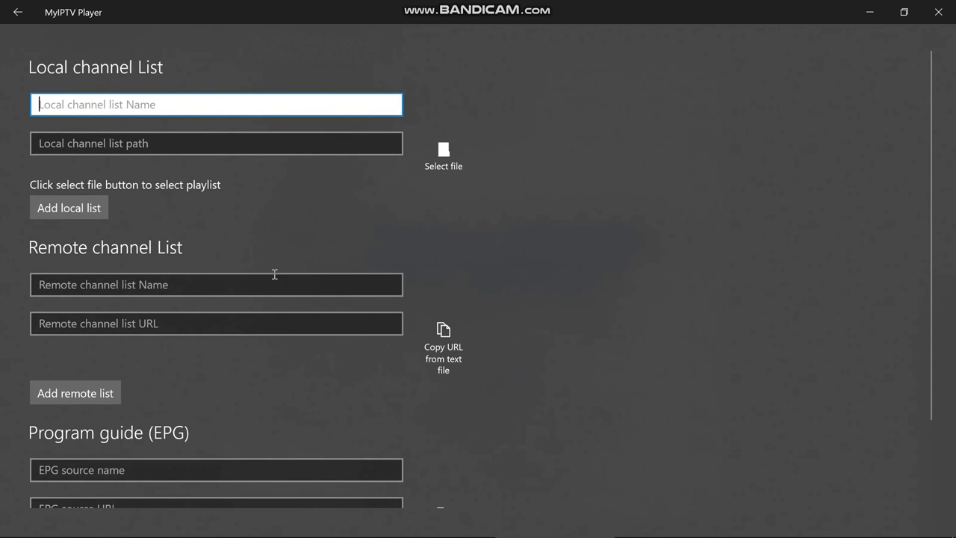
{"action": "scroll", "coordinate": [197, 236], "scroll_direction": "down", "scroll_amount": 2}
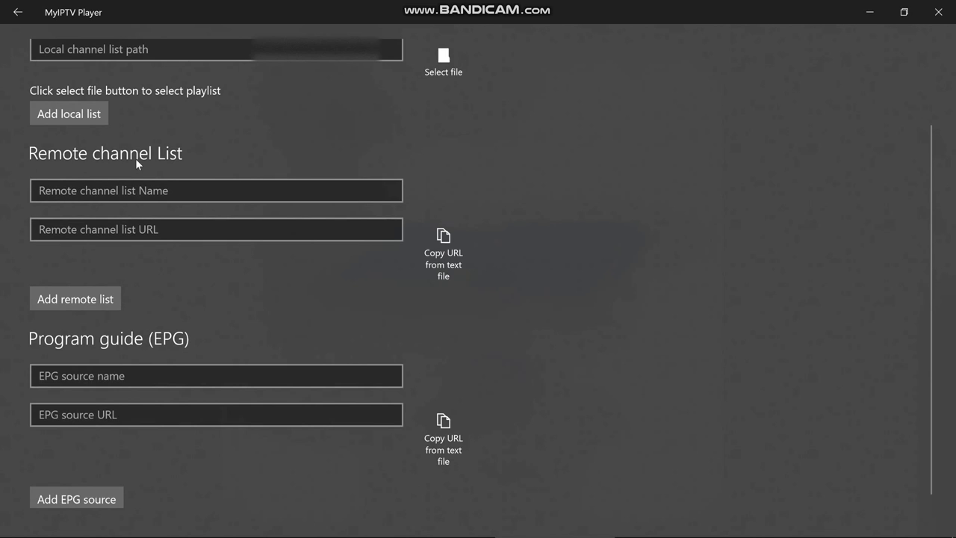
{"action": "left_click", "coordinate": [138, 192]}
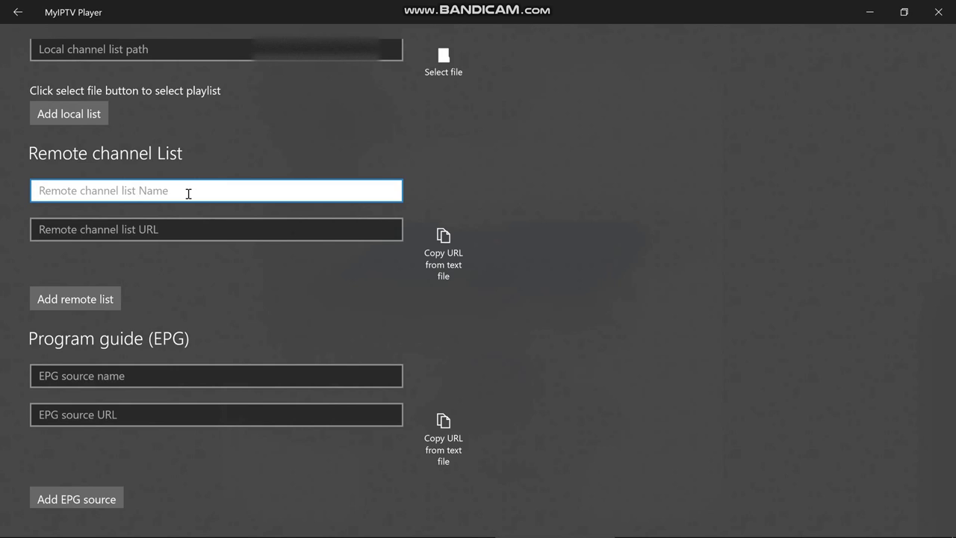
{"action": "type", "text": "D9TV"}
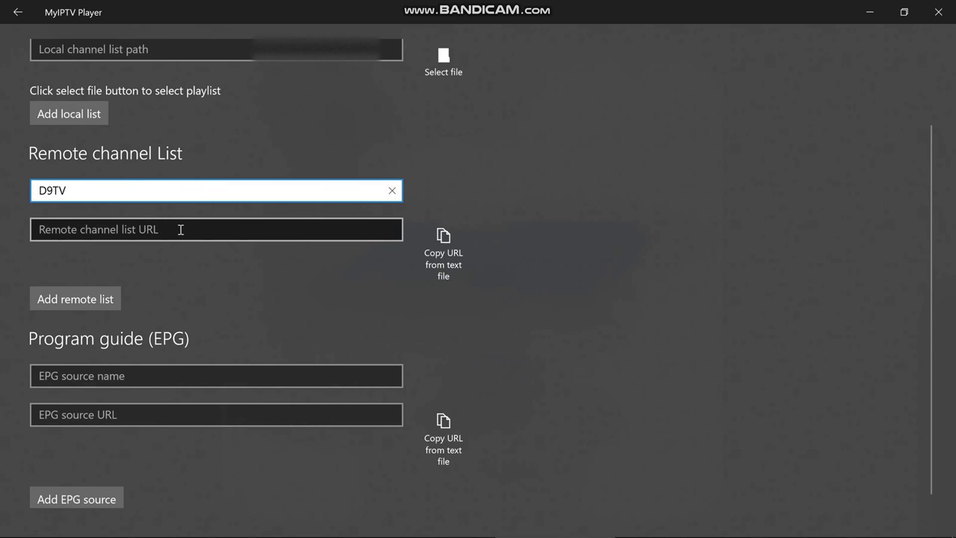
{"action": "left_click", "coordinate": [181, 229]}
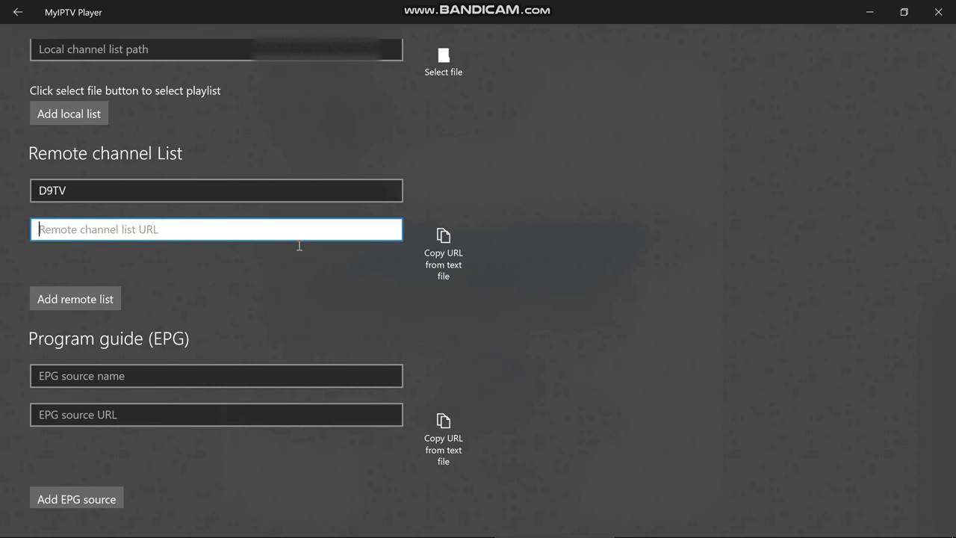
Copy the M3u Playlist URL link address from the IPTV service email in Chrome
{"action": "left_click", "coordinate": [448, 524]}
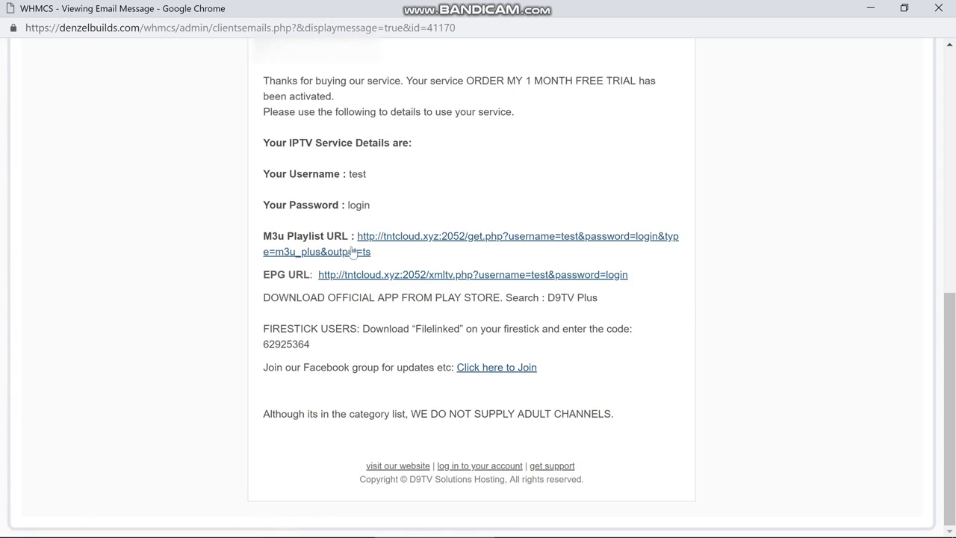
{"action": "right_click", "coordinate": [427, 237]}
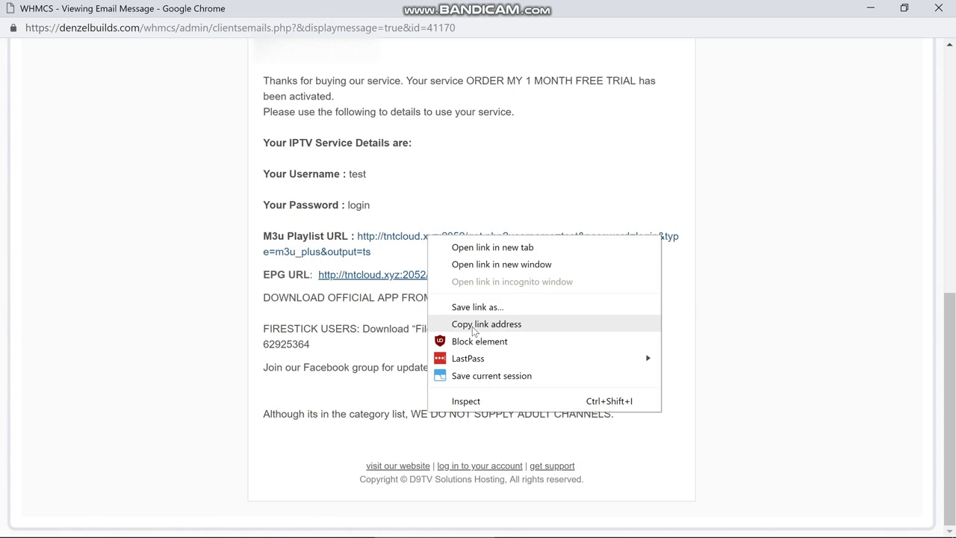
{"action": "left_click", "coordinate": [473, 324]}
{"action": "left_click", "coordinate": [572, 525]}
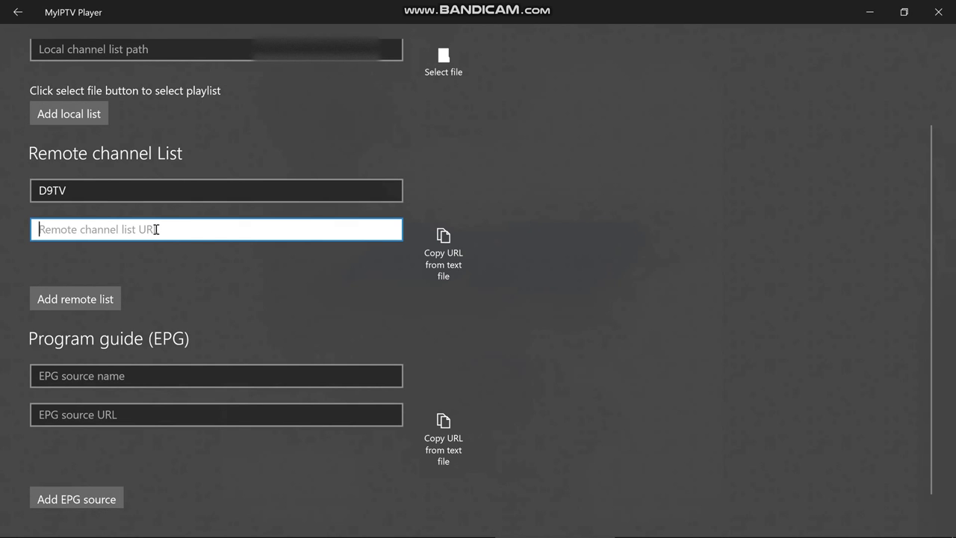
Paste the copied M3u URL and add the D9TV remote playlist
{"action": "right_click", "coordinate": [162, 230]}
{"action": "left_click", "coordinate": [161, 220]}
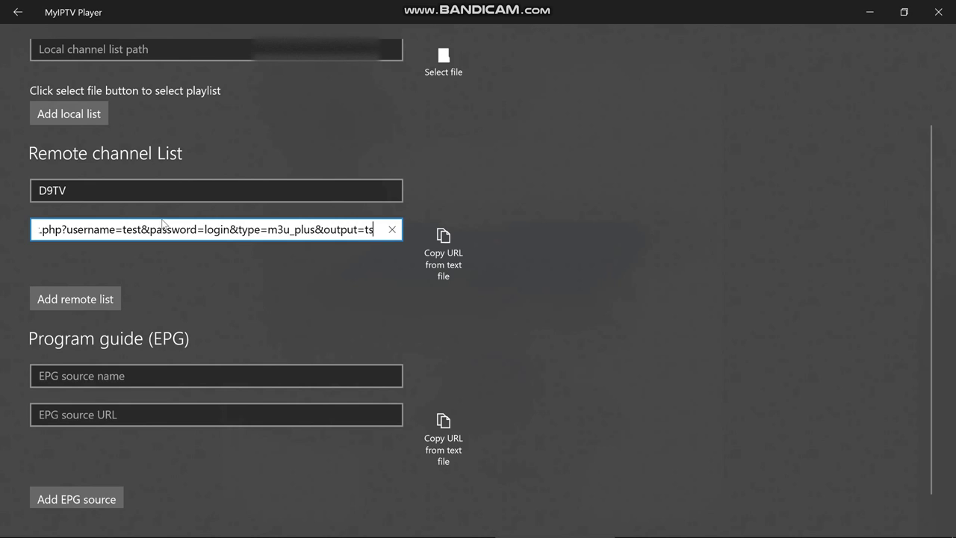
{"action": "left_click", "coordinate": [102, 299]}
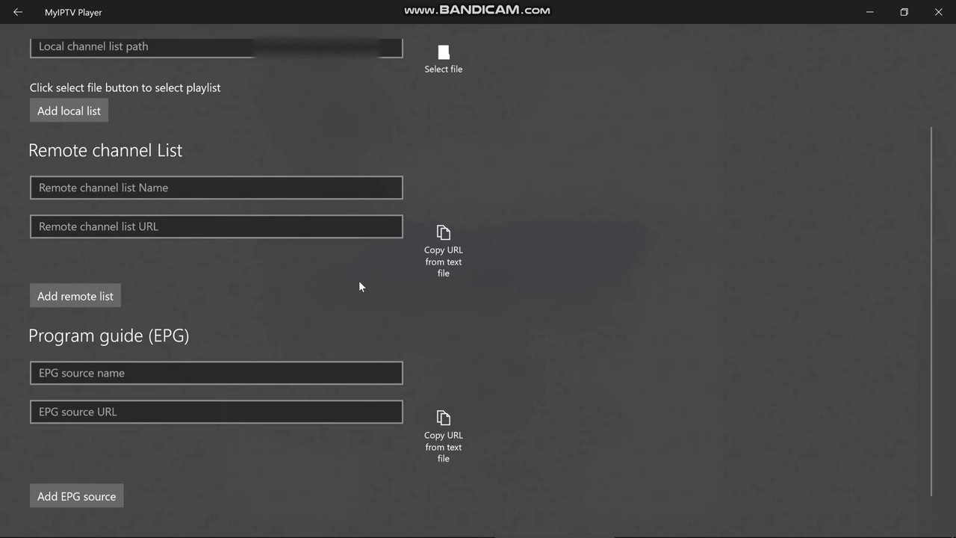
Name the EPG source D9TV and copy the EPG link from the service email
{"action": "left_click", "coordinate": [203, 373]}
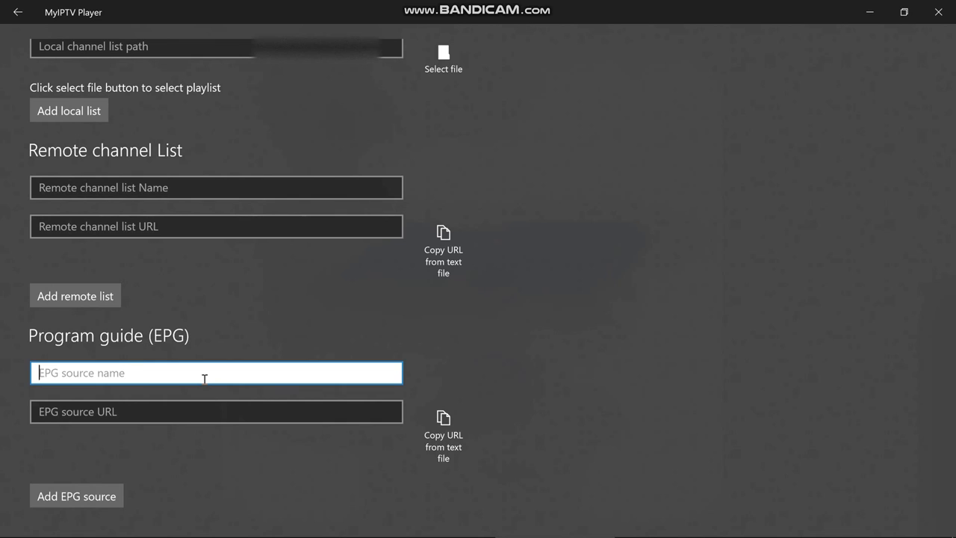
{"action": "type", "text": "D9TV"}
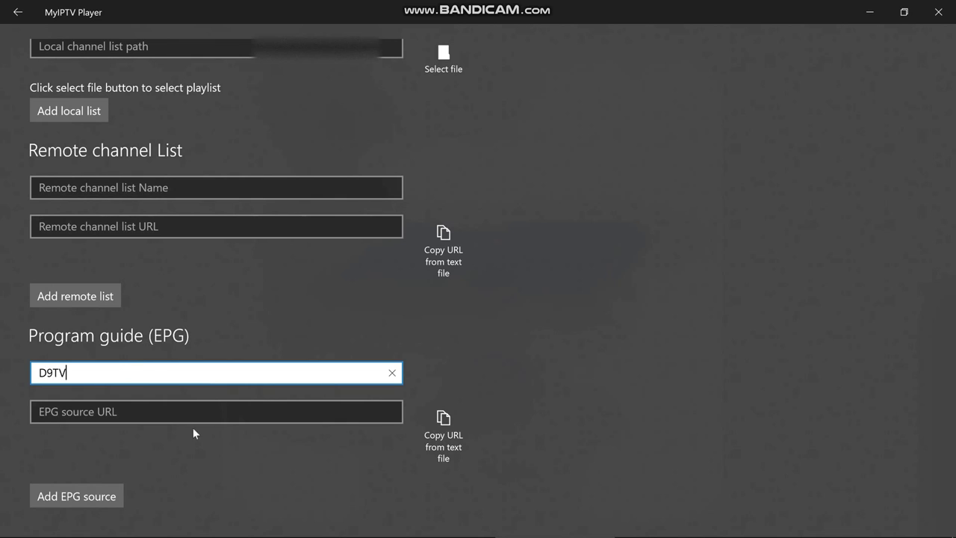
{"action": "left_click", "coordinate": [159, 413]}
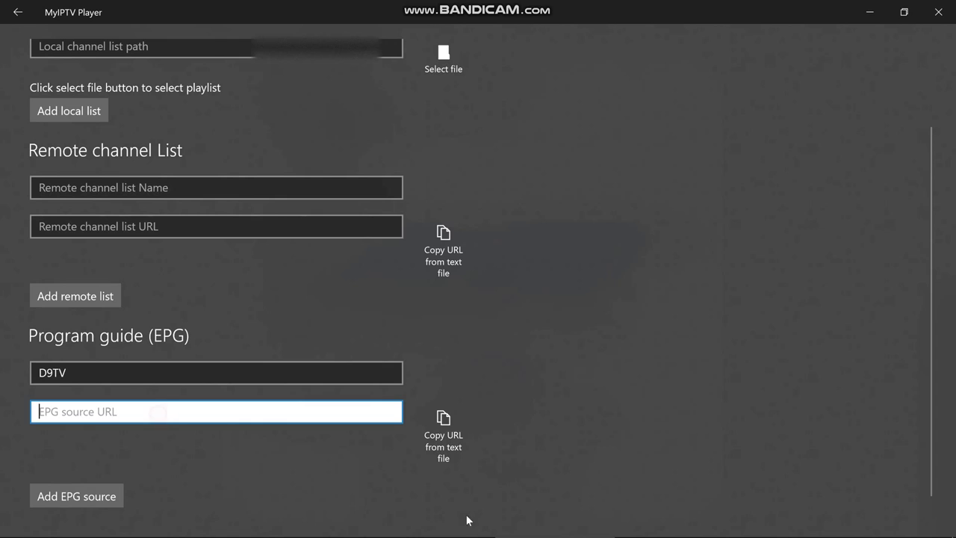
{"action": "mouse_move", "coordinate": [512, 523]}
{"action": "left_click", "coordinate": [452, 522]}
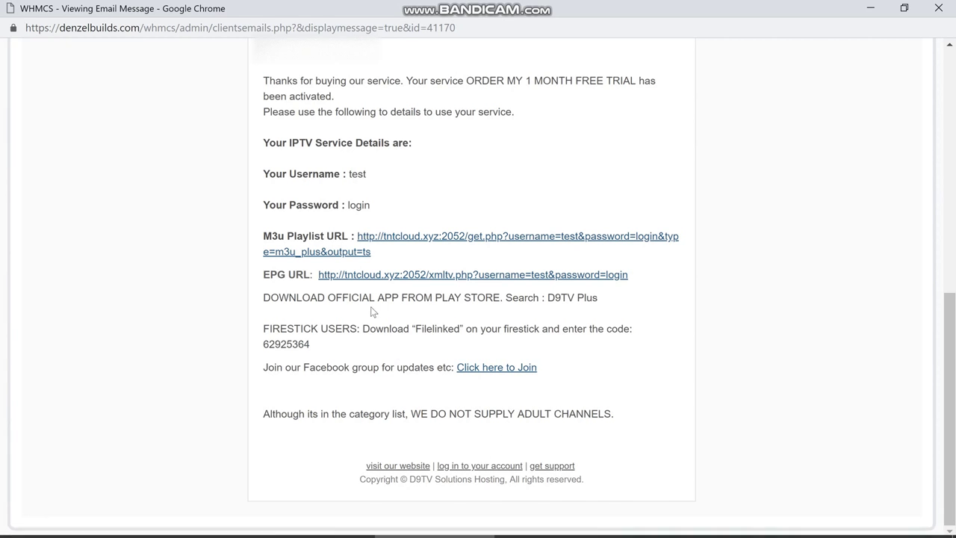
{"action": "right_click", "coordinate": [420, 275]}
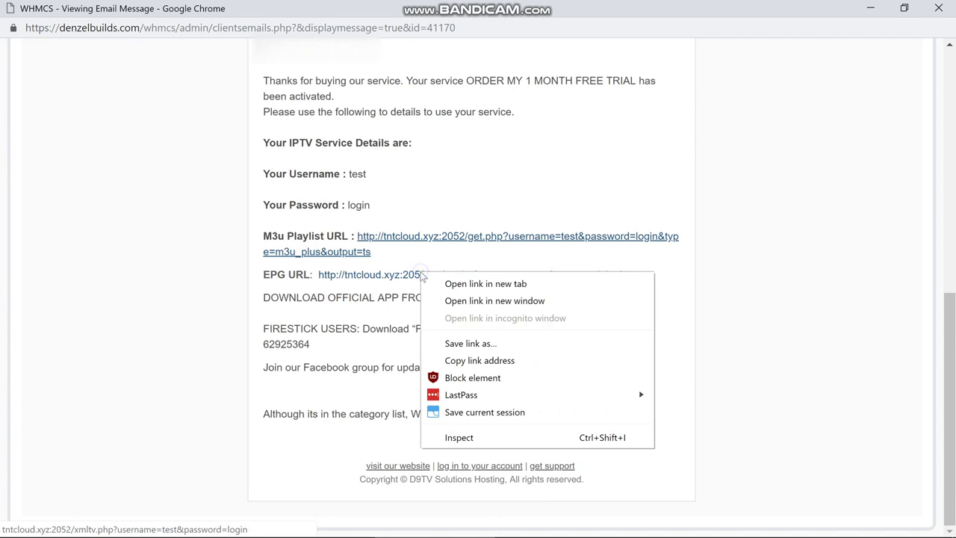
{"action": "left_click", "coordinate": [470, 360]}
Paste the copied EPG link into the EPG source URL field and add the D9TV EPG source
{"action": "left_click", "coordinate": [538, 521]}
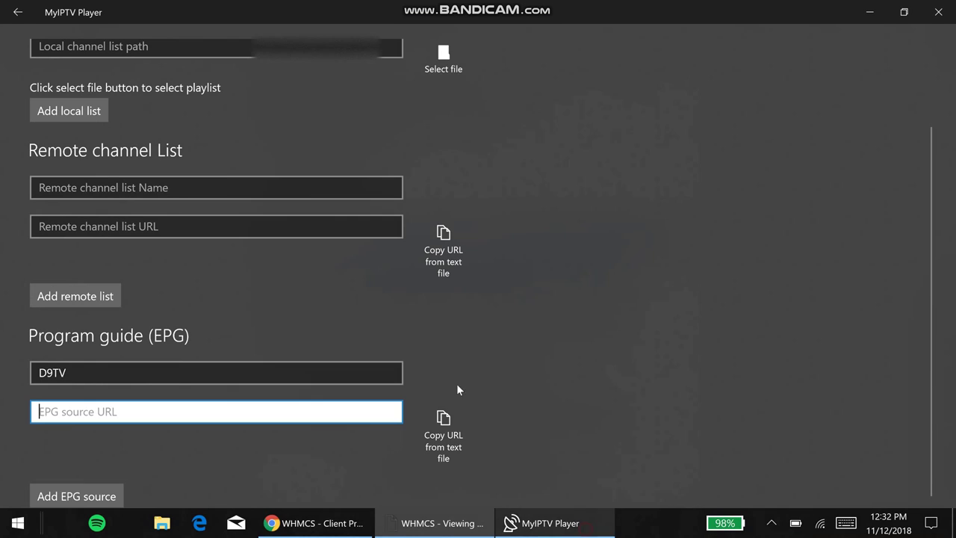
{"action": "right_click", "coordinate": [142, 413]}
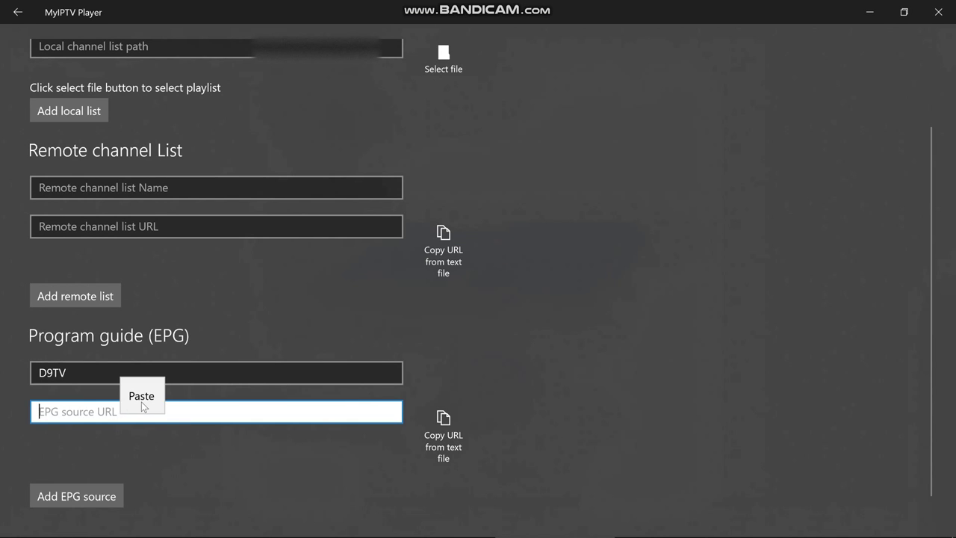
{"action": "left_click", "coordinate": [141, 404]}
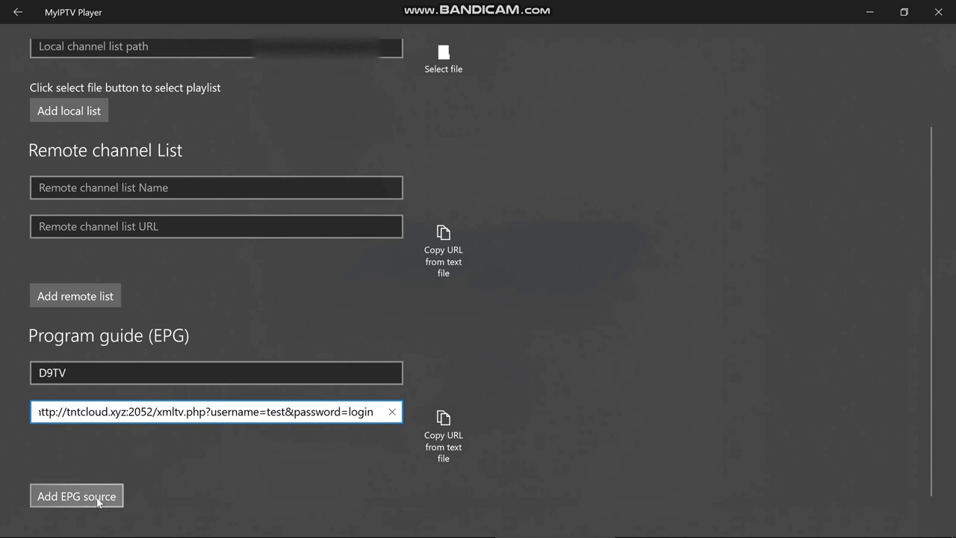
{"action": "left_click", "coordinate": [98, 502]}
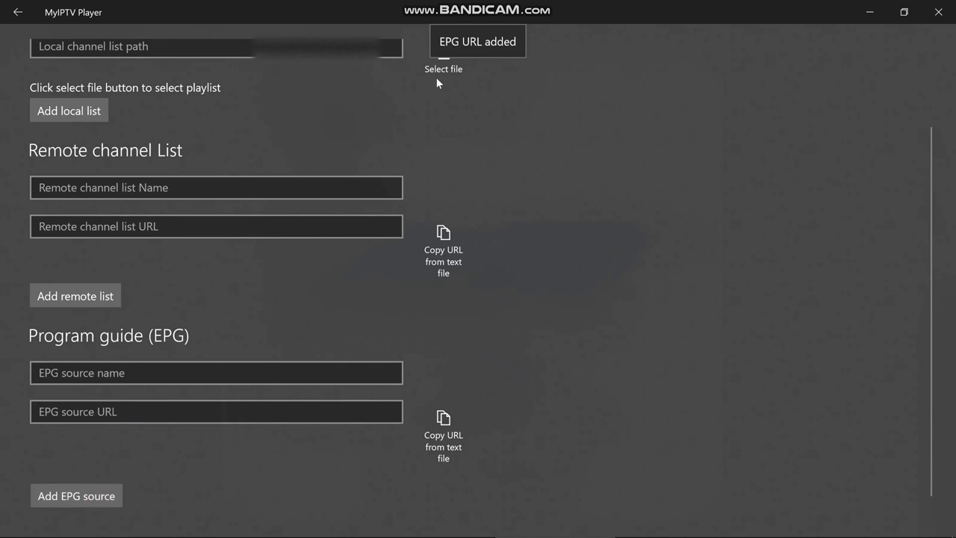
Select the 'Remote : D9TV' playlist in Settings and refresh its channels
{"action": "left_click", "coordinate": [18, 16]}
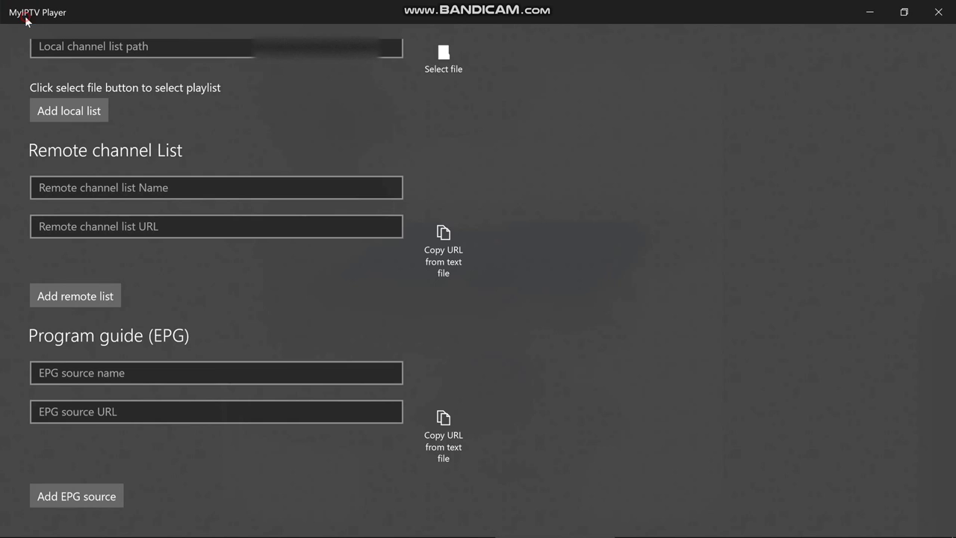
{"action": "scroll", "coordinate": [354, 192], "scroll_direction": "down", "scroll_amount": 3}
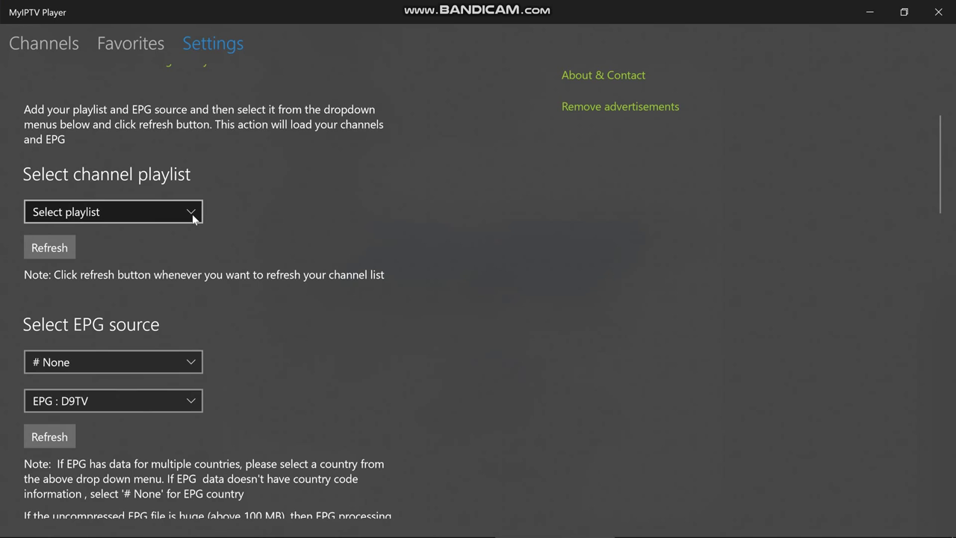
{"action": "left_click", "coordinate": [192, 213]}
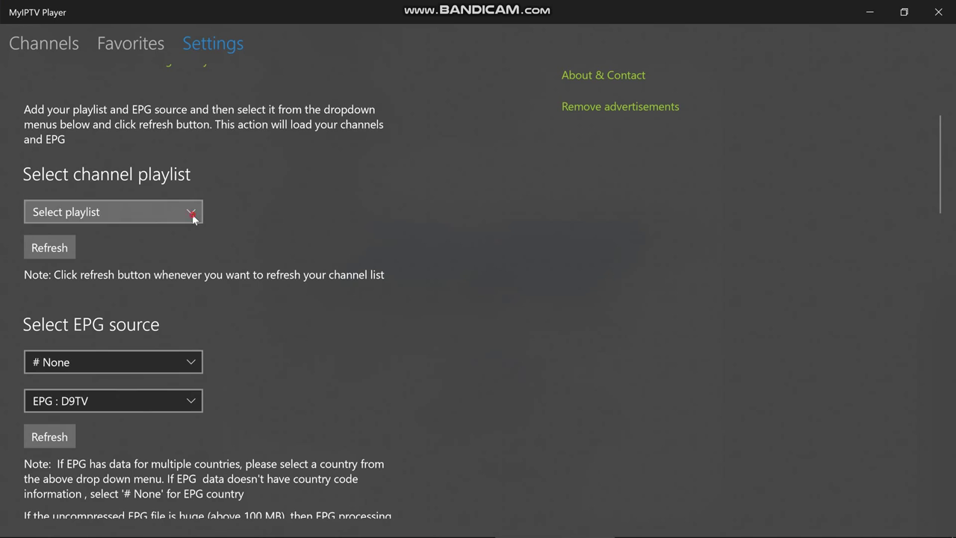
{"action": "left_click", "coordinate": [118, 215]}
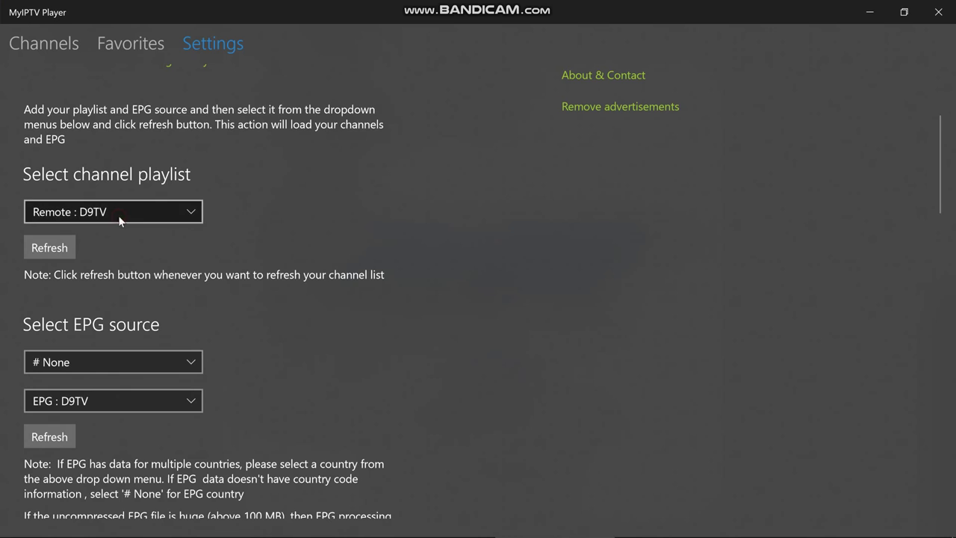
{"action": "left_click", "coordinate": [53, 251]}
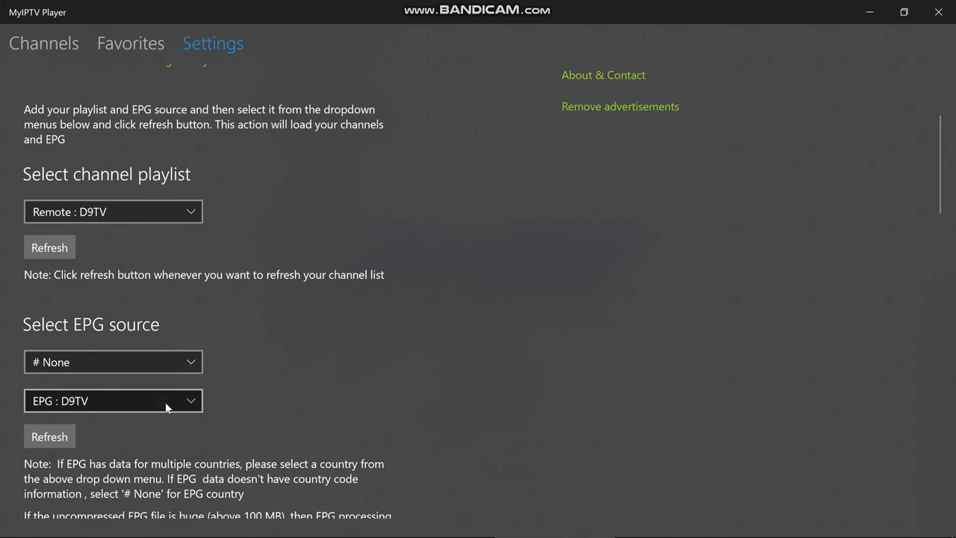
Choose 'EPG : D9TV' as the guide source and refresh the program guide data
{"action": "left_click", "coordinate": [186, 408]}
{"action": "left_click", "coordinate": [186, 407]}
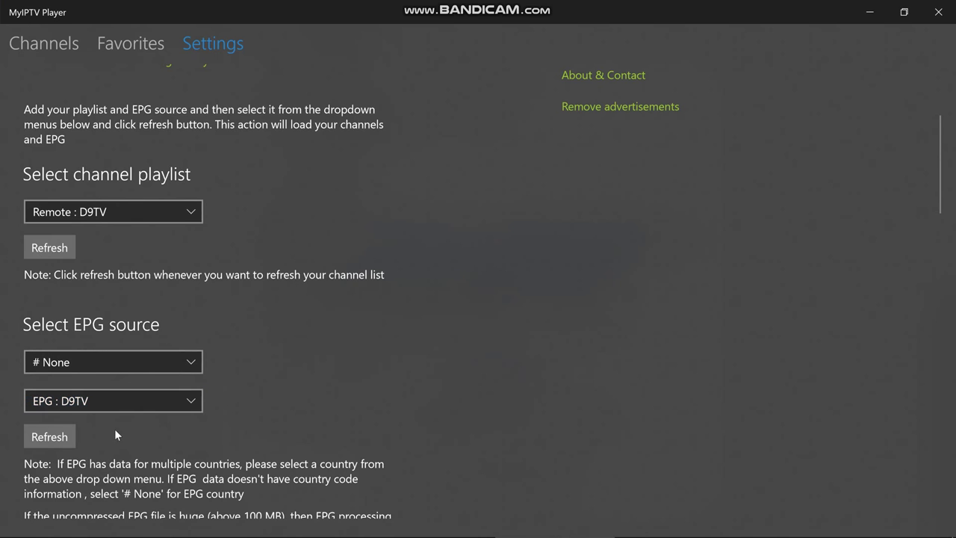
{"action": "left_click", "coordinate": [60, 442]}
Scroll through the Settings page to review options like the USA default channel group
{"action": "scroll", "coordinate": [375, 304], "scroll_direction": "down", "scroll_amount": 6}
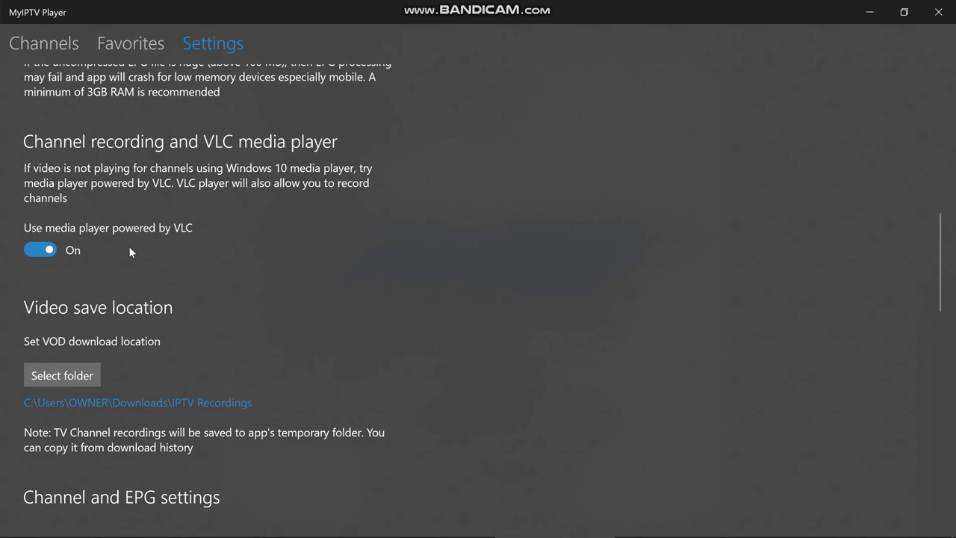
{"action": "scroll", "coordinate": [224, 217], "scroll_direction": "down", "scroll_amount": 3}
{"action": "scroll", "coordinate": [276, 203], "scroll_direction": "down", "scroll_amount": 3}
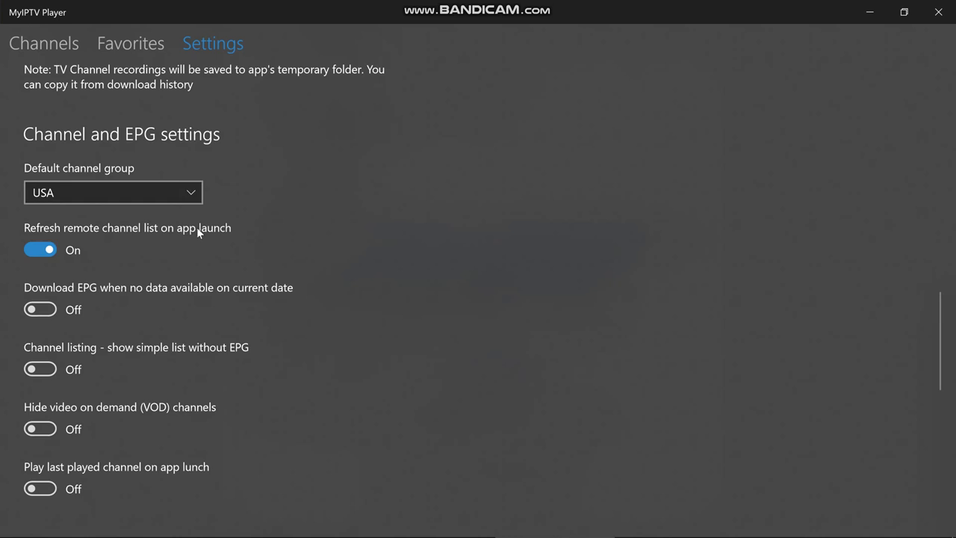
{"action": "scroll", "coordinate": [330, 286], "scroll_direction": "down", "scroll_amount": 5}
{"action": "scroll", "coordinate": [328, 283], "scroll_direction": "up", "scroll_amount": 1}
{"action": "scroll", "coordinate": [361, 292], "scroll_direction": "down", "scroll_amount": 1}
{"action": "scroll", "coordinate": [360, 291], "scroll_direction": "up", "scroll_amount": 6}
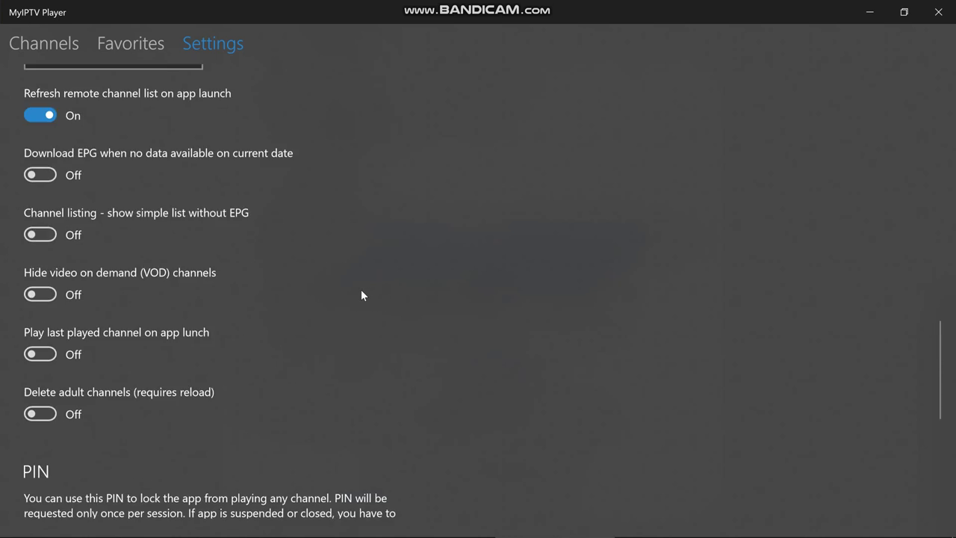
{"action": "scroll", "coordinate": [361, 293], "scroll_direction": "up", "scroll_amount": 10}
{"action": "scroll", "coordinate": [288, 276], "scroll_direction": "down", "scroll_amount": 4}
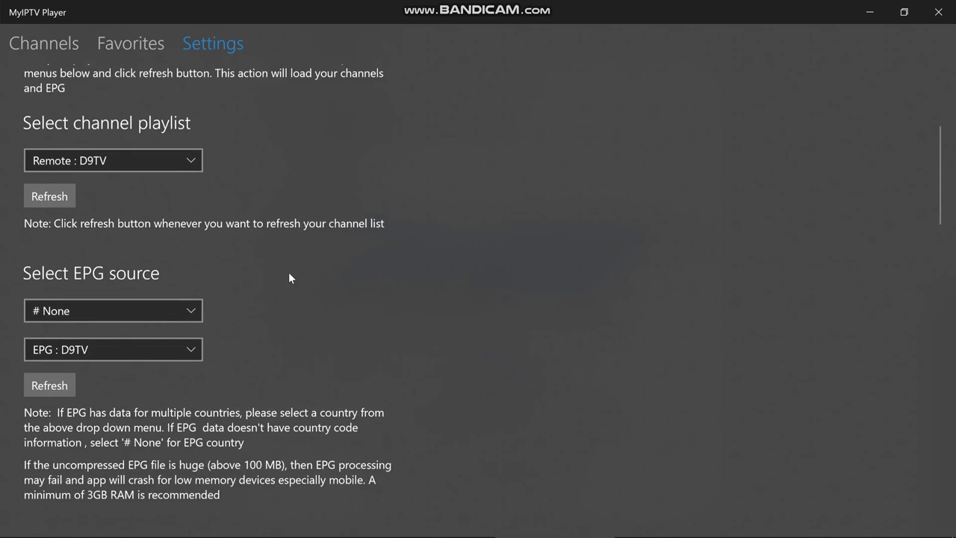
{"action": "scroll", "coordinate": [212, 258], "scroll_direction": "up", "scroll_amount": 4}
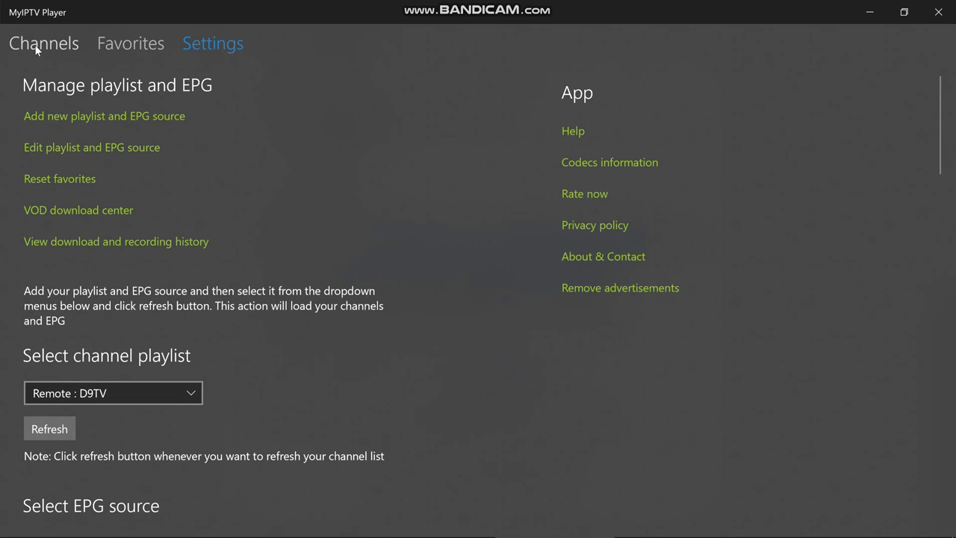
{"action": "scroll", "coordinate": [231, 247], "scroll_direction": "down", "scroll_amount": 3}
{"action": "scroll", "coordinate": [239, 183], "scroll_direction": "up", "scroll_amount": 2}
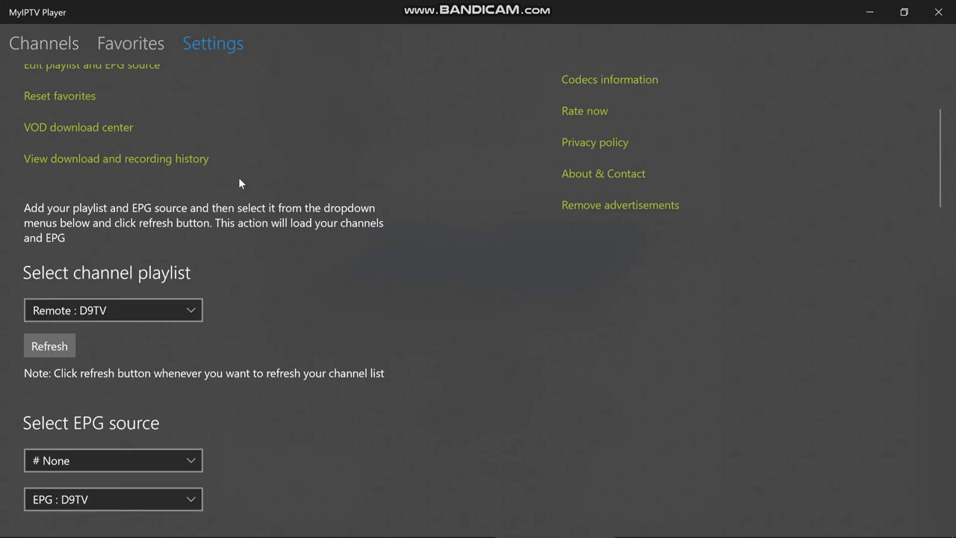
{"action": "scroll", "coordinate": [239, 183], "scroll_direction": "up", "scroll_amount": 2}
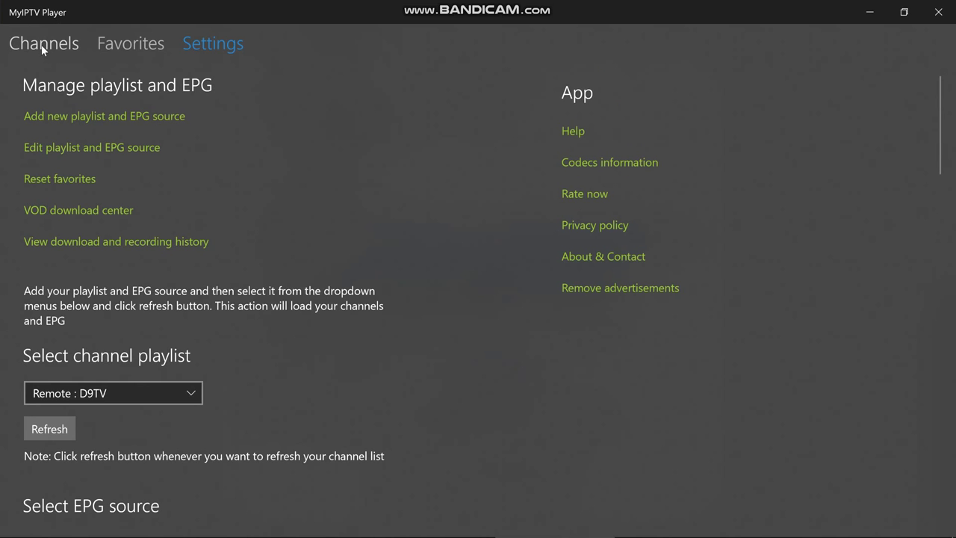
{"action": "left_click", "coordinate": [41, 45]}
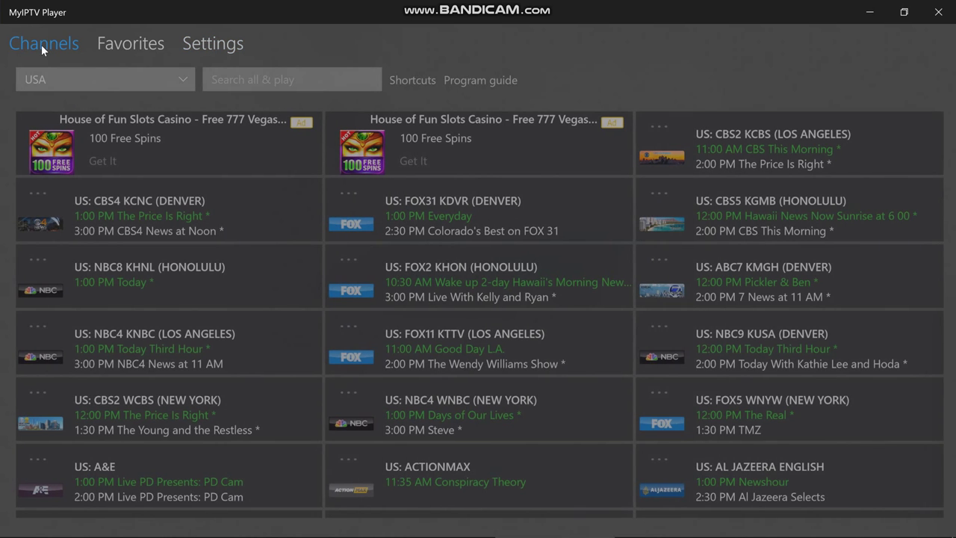
{"action": "scroll", "coordinate": [254, 200], "scroll_direction": "down", "scroll_amount": 8}
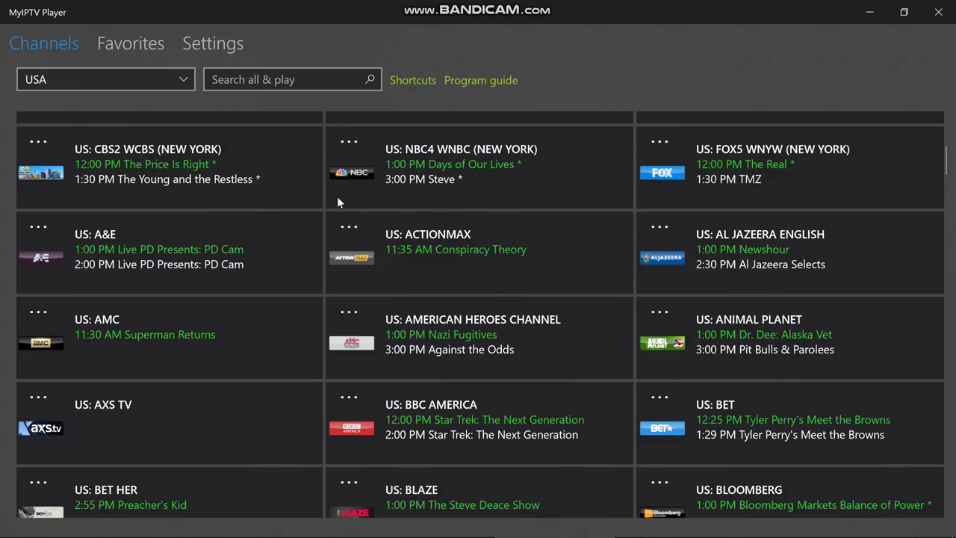
{"action": "scroll", "coordinate": [489, 267], "scroll_direction": "down", "scroll_amount": 6}
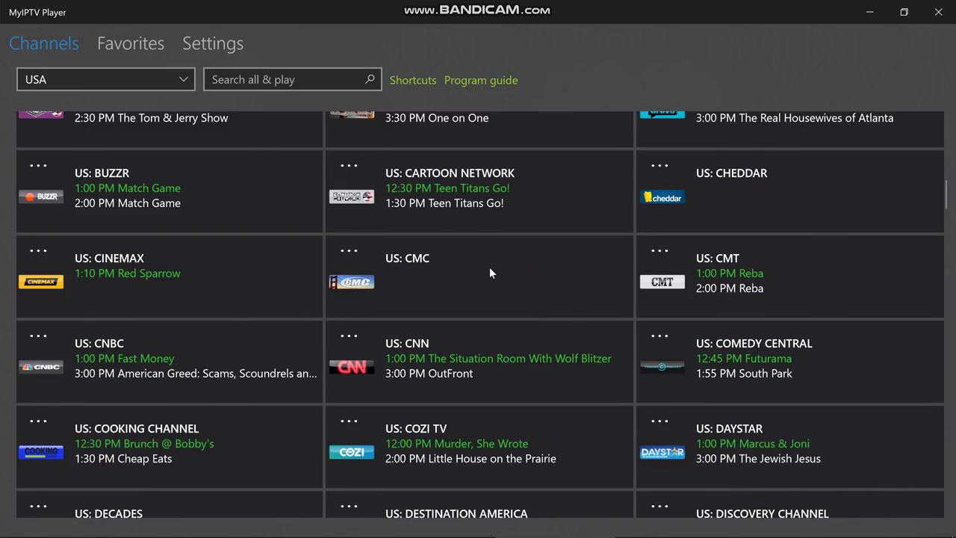
{"action": "scroll", "coordinate": [490, 274], "scroll_direction": "down", "scroll_amount": 6}
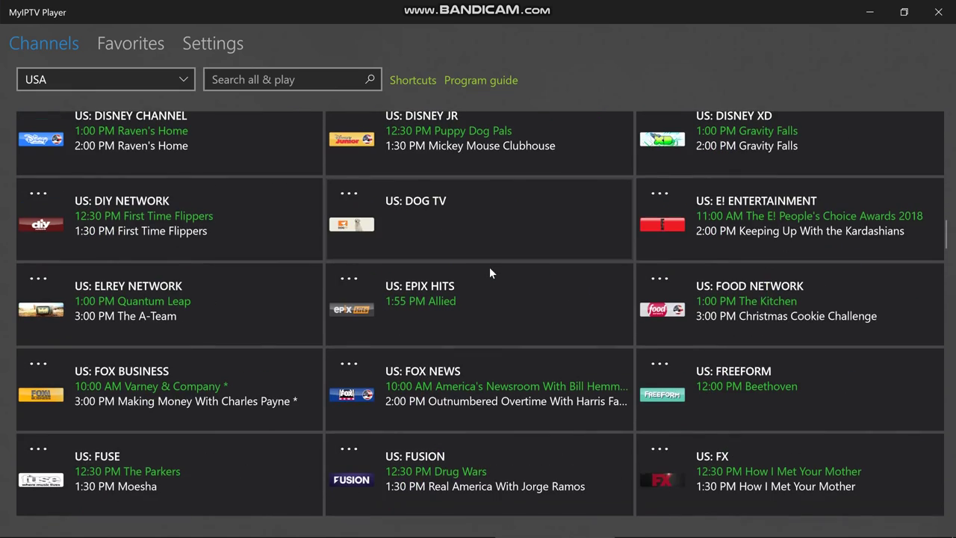
{"action": "scroll", "coordinate": [489, 267], "scroll_direction": "up", "scroll_amount": 4}
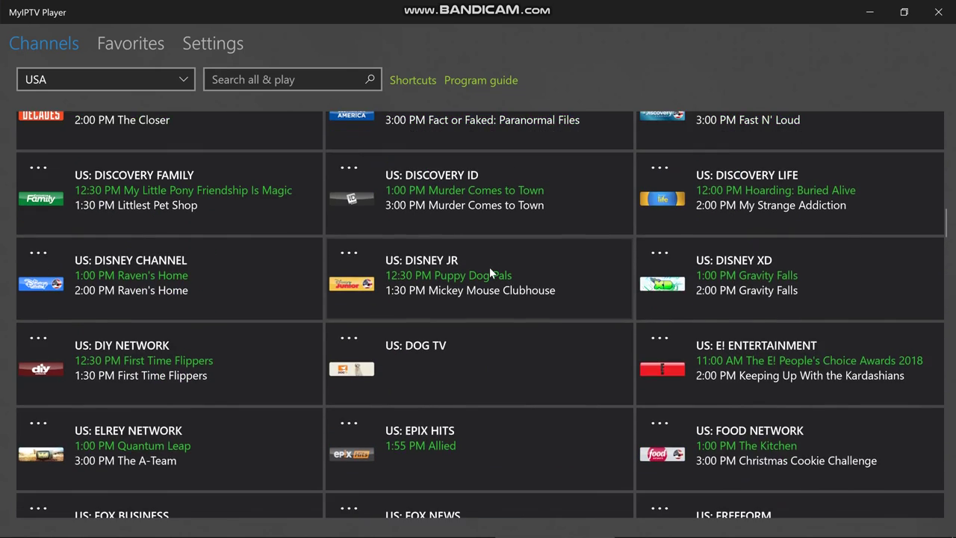
{"action": "scroll", "coordinate": [489, 266], "scroll_direction": "down", "scroll_amount": 2}
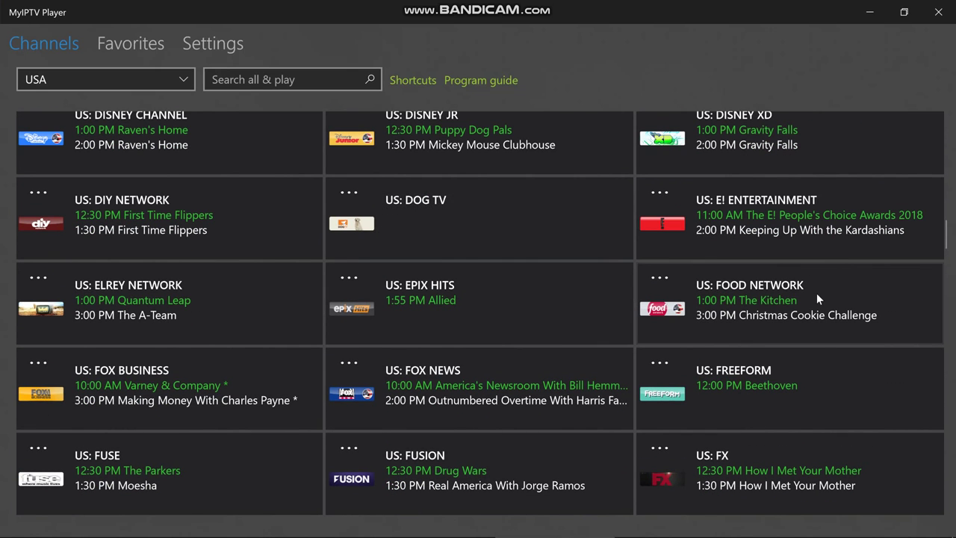
{"action": "left_click", "coordinate": [777, 316]}
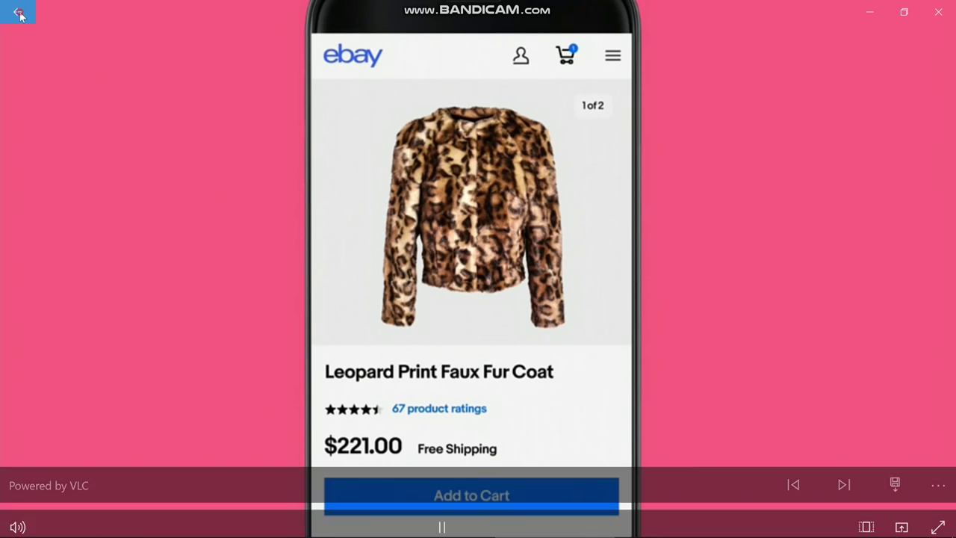
{"action": "left_click", "coordinate": [20, 16]}
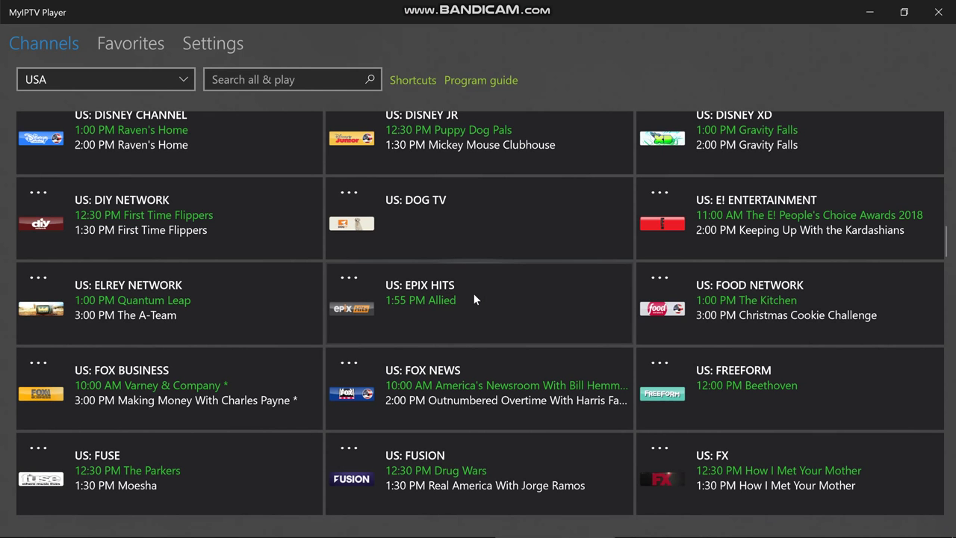
{"action": "scroll", "coordinate": [474, 295], "scroll_direction": "down", "scroll_amount": 2}
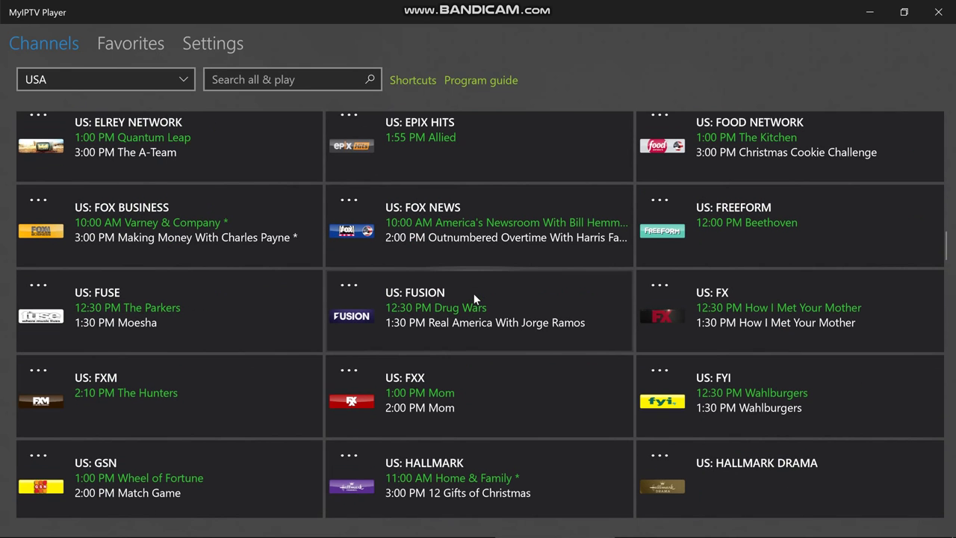